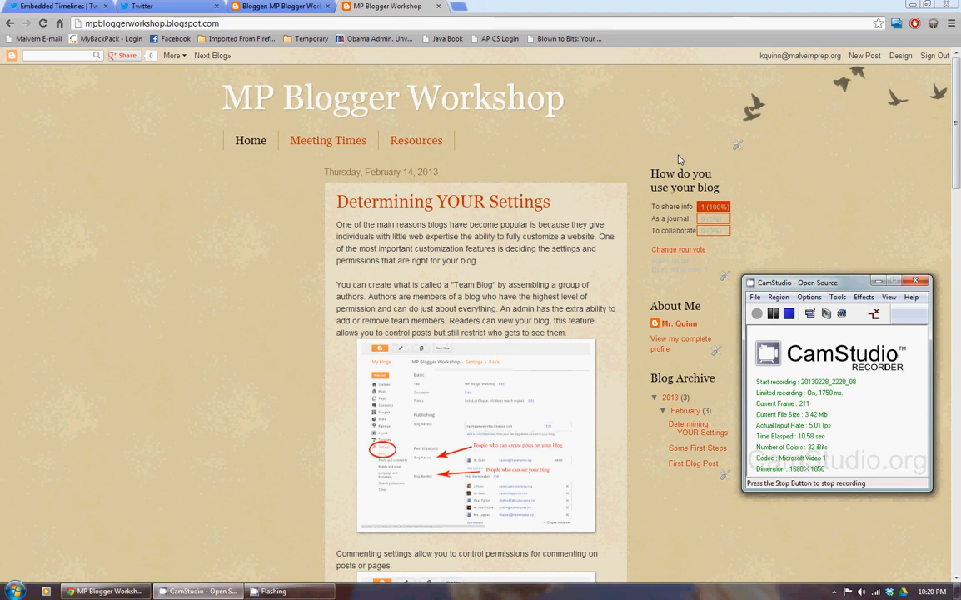
pyautogui.click(764, 212)
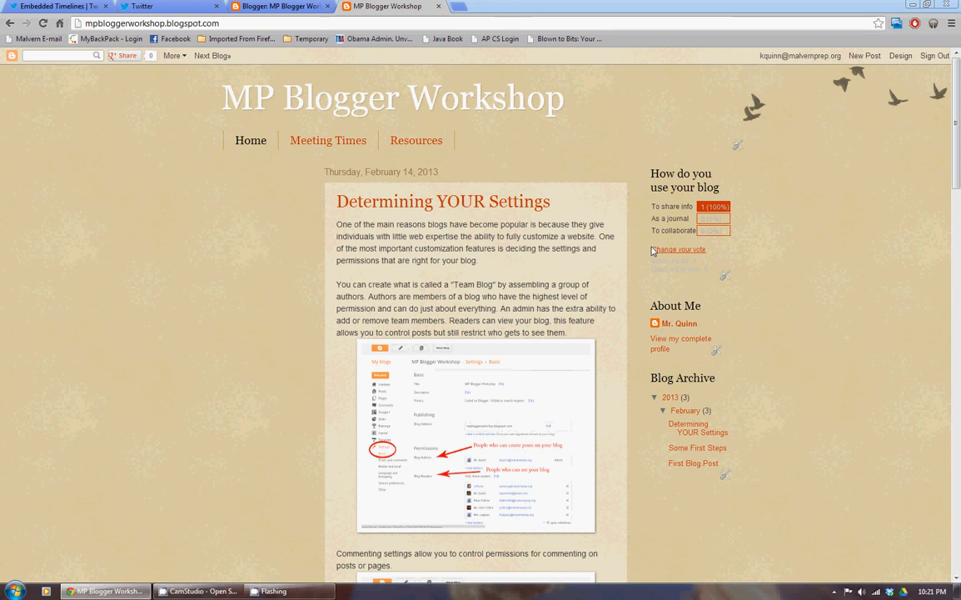
# Switch to Twitter, go to the account's widget settings, and open the widget that covers mpphysics.blogspot.com and mpbloggerworkshop.blogspot.com for editing.
pyautogui.click(174, 7)
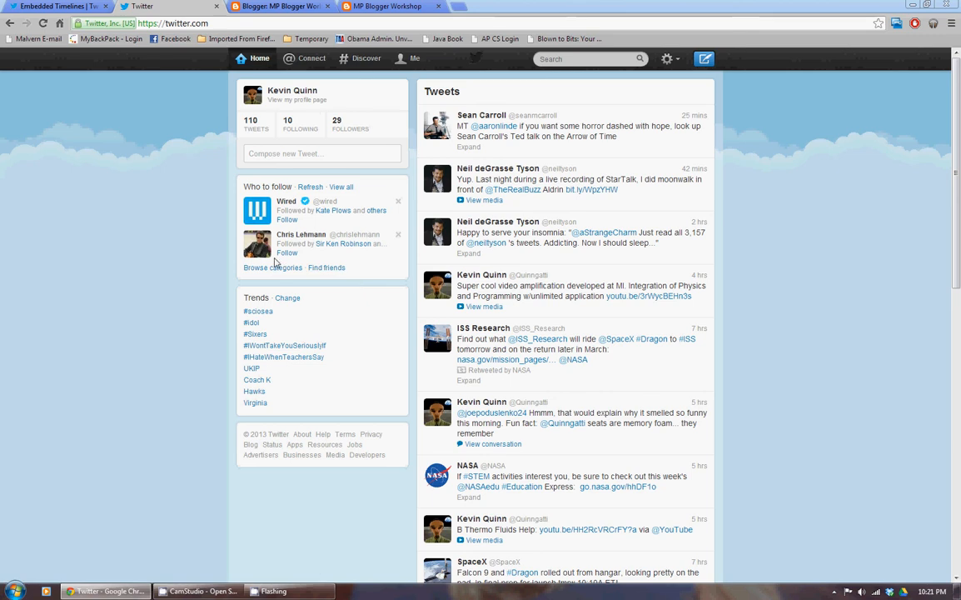
pyautogui.click(668, 60)
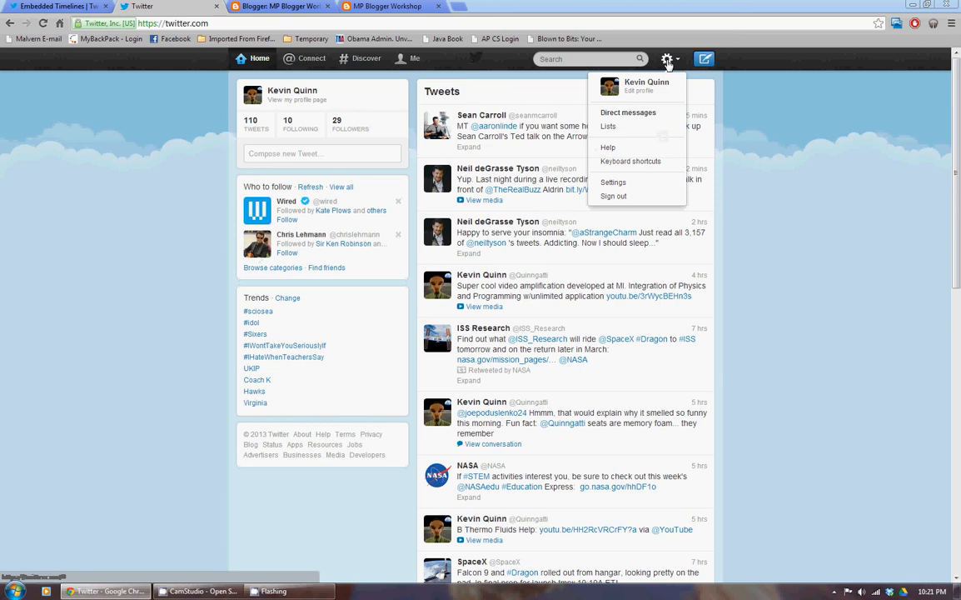
pyautogui.click(612, 185)
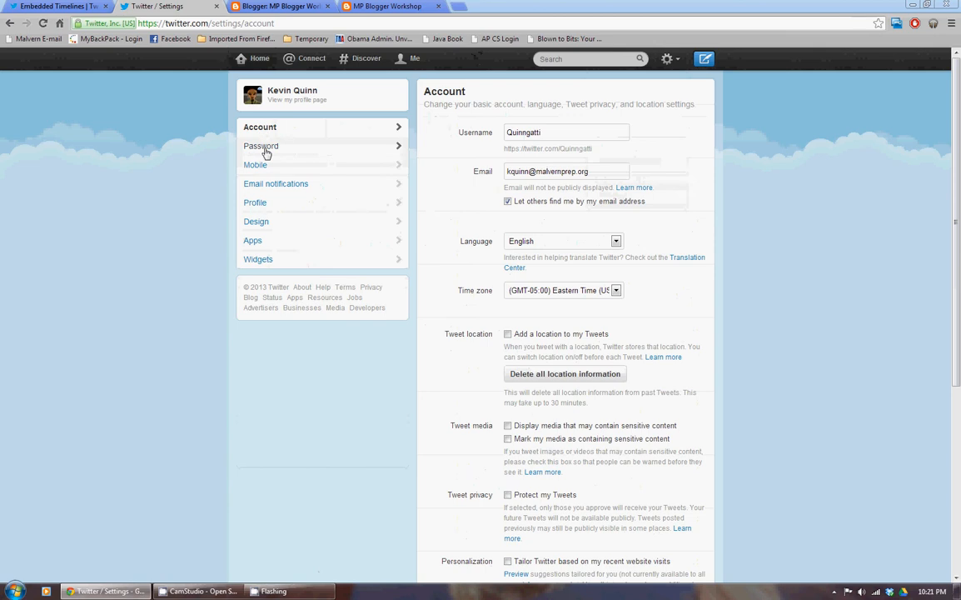
pyautogui.click(268, 262)
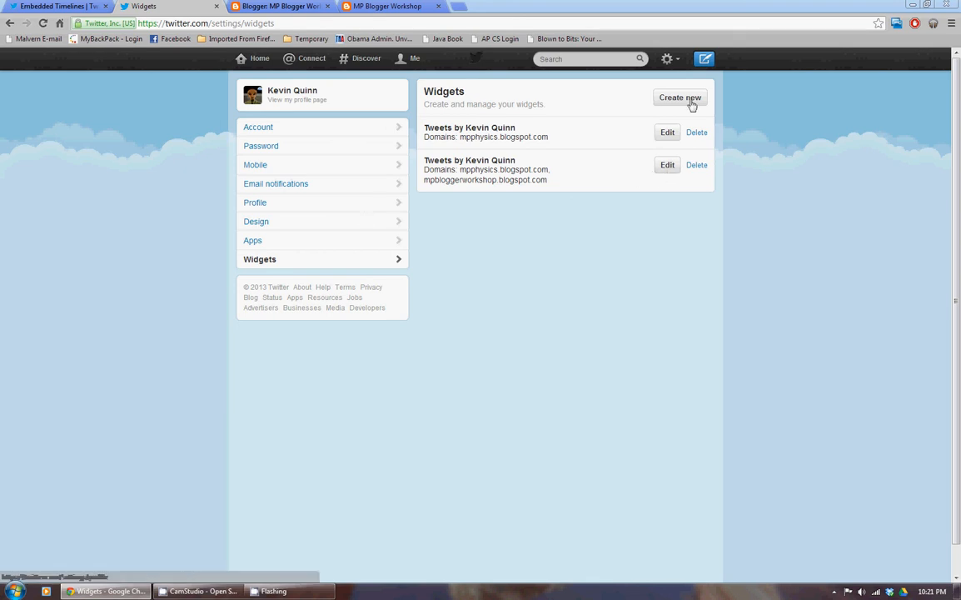
pyautogui.click(666, 167)
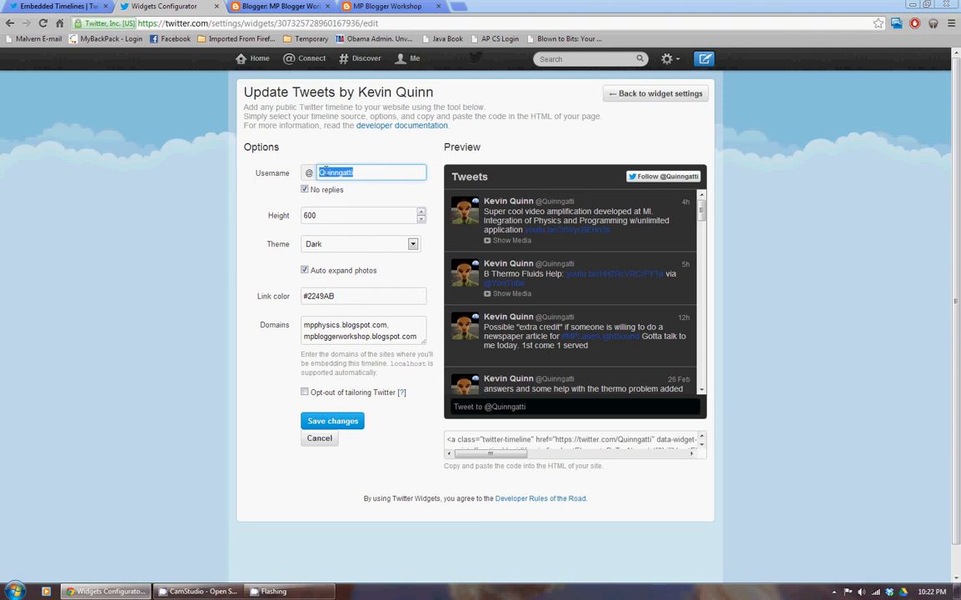
# Set the timeline widget's height to 400 and its theme to Light, and save the widget.
pyautogui.doubleClick(320, 216)
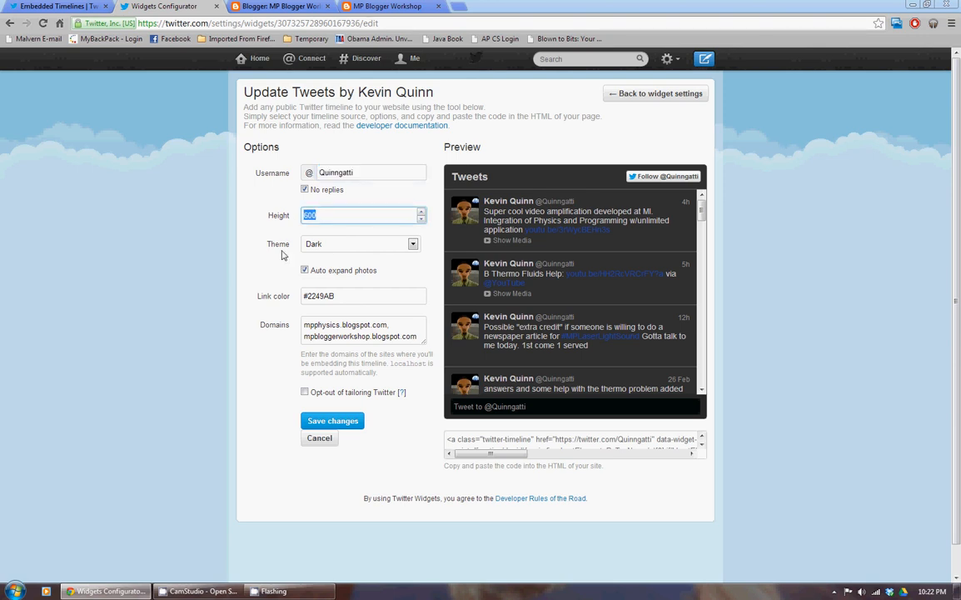
pyautogui.write('40')
pyautogui.click(271, 230)
pyautogui.click(354, 244)
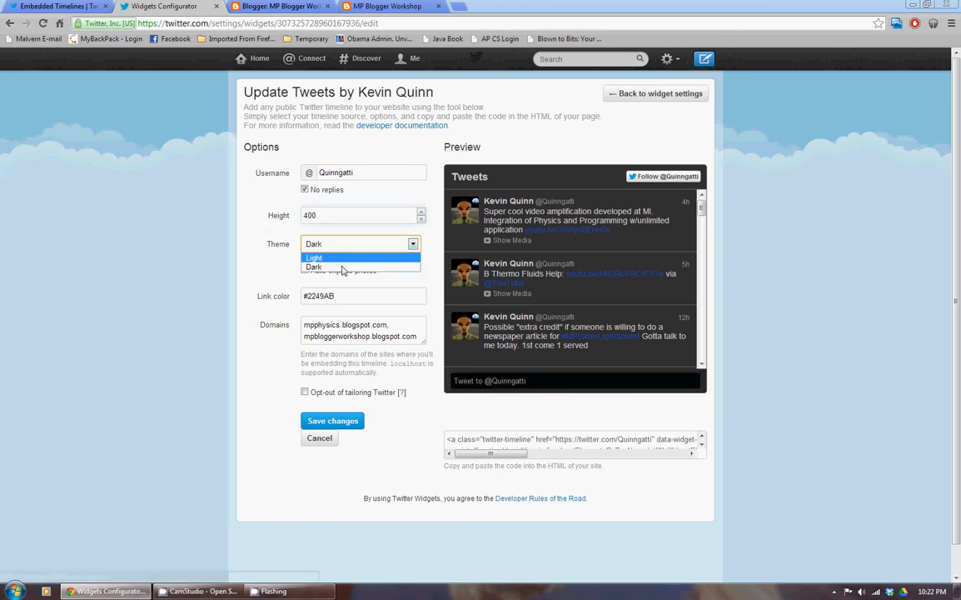
pyautogui.click(343, 267)
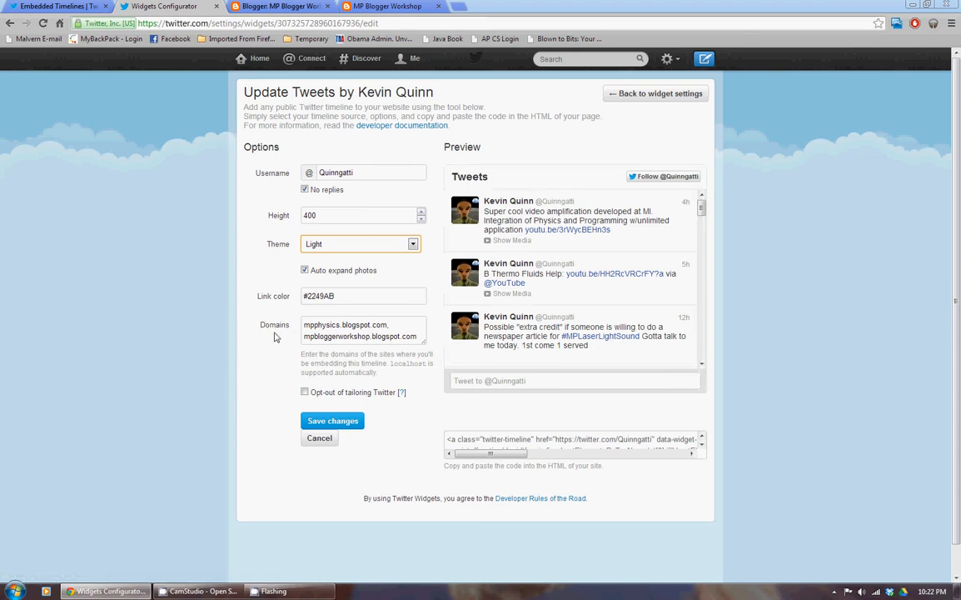
pyautogui.moveTo(304, 337); pyautogui.dragTo(419, 340)
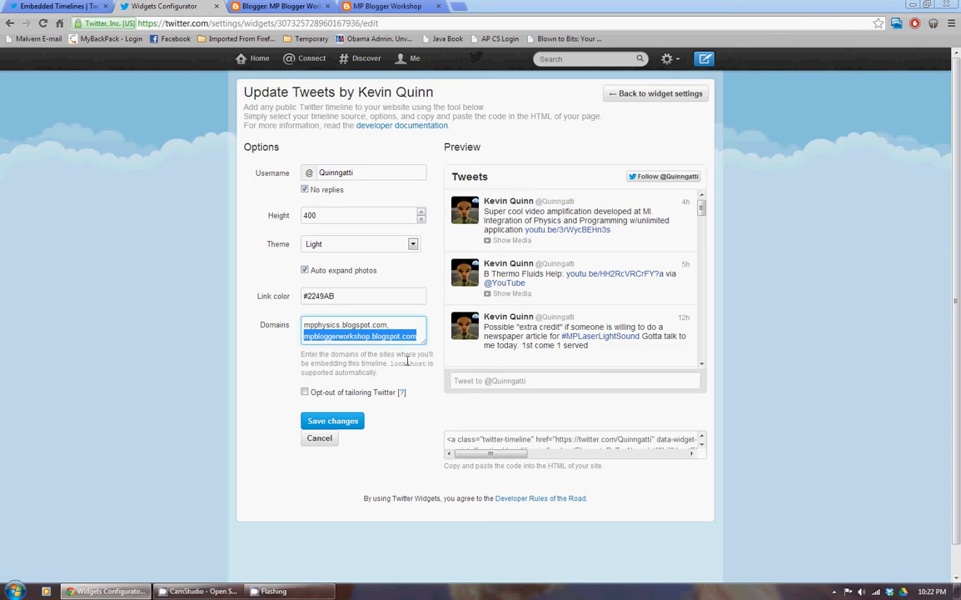
pyautogui.click(360, 423)
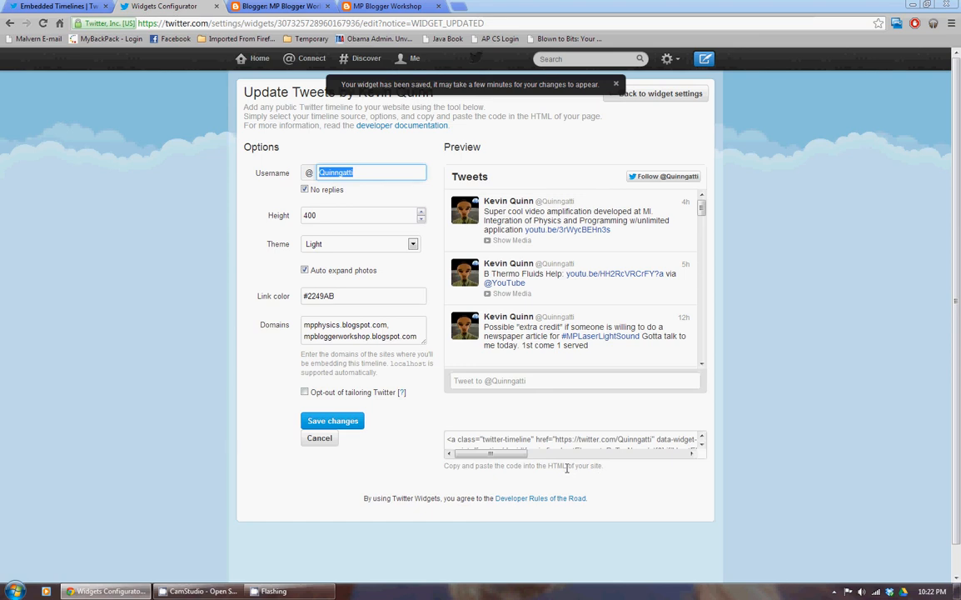
# Copy the widget's complete HTML embed code.
pyautogui.moveTo(566, 468); pyautogui.dragTo(548, 468)
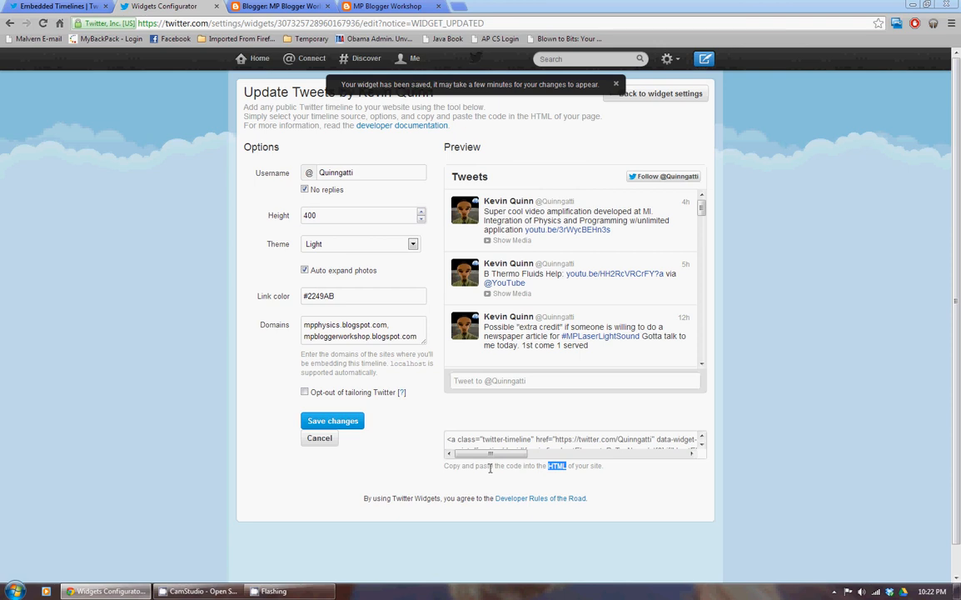
pyautogui.moveTo(489, 454)
pyautogui.mouseDown()
pyautogui.moveTo(609, 454)
pyautogui.moveTo(471, 456)
pyautogui.moveTo(479, 458)
pyautogui.mouseUp()
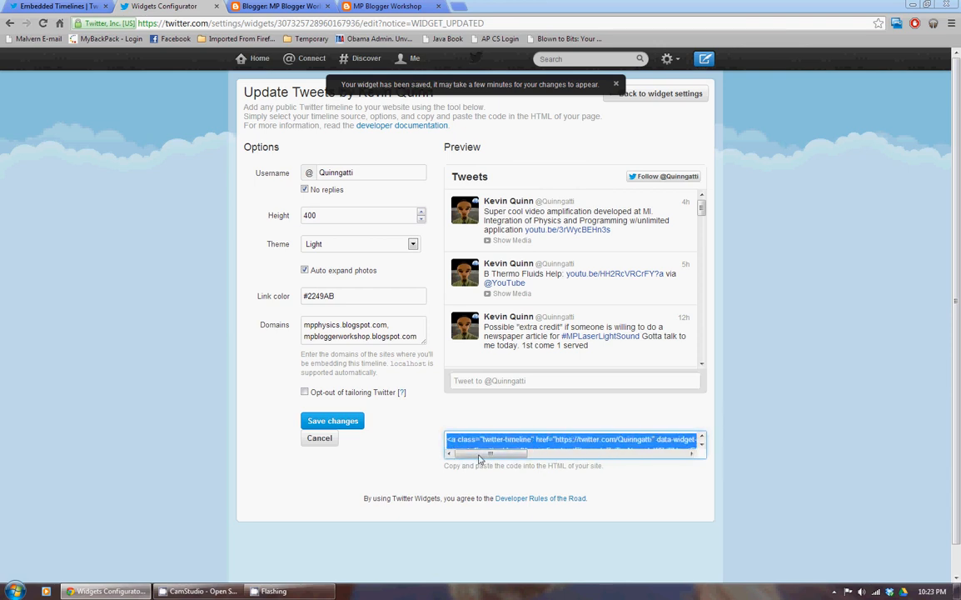
pyautogui.rightClick(450, 442)
pyautogui.click(536, 319)
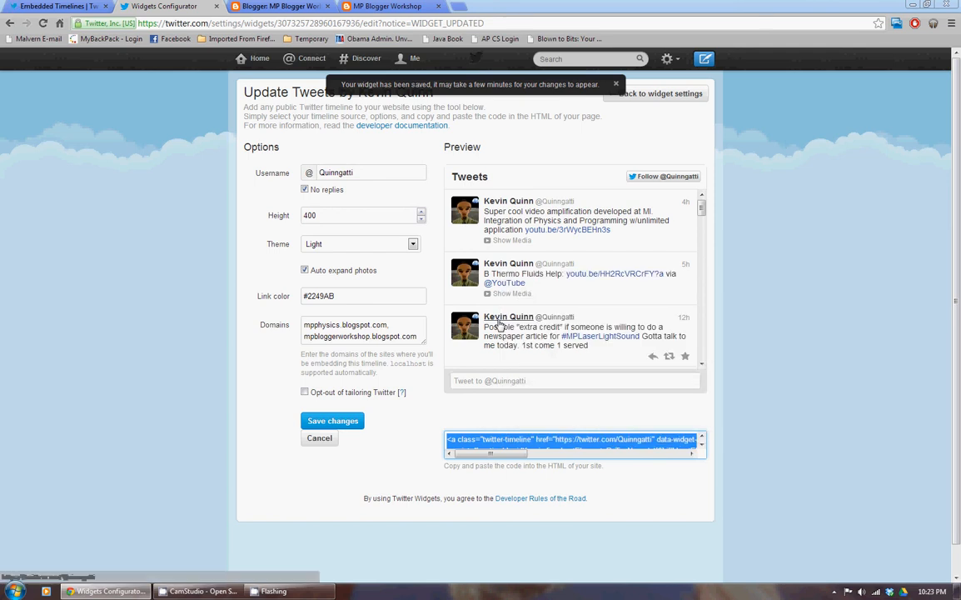
# Switch to the blog's layout in Blogger and add an HTML/JavaScript gadget to the right sidebar.
pyautogui.click(263, 5)
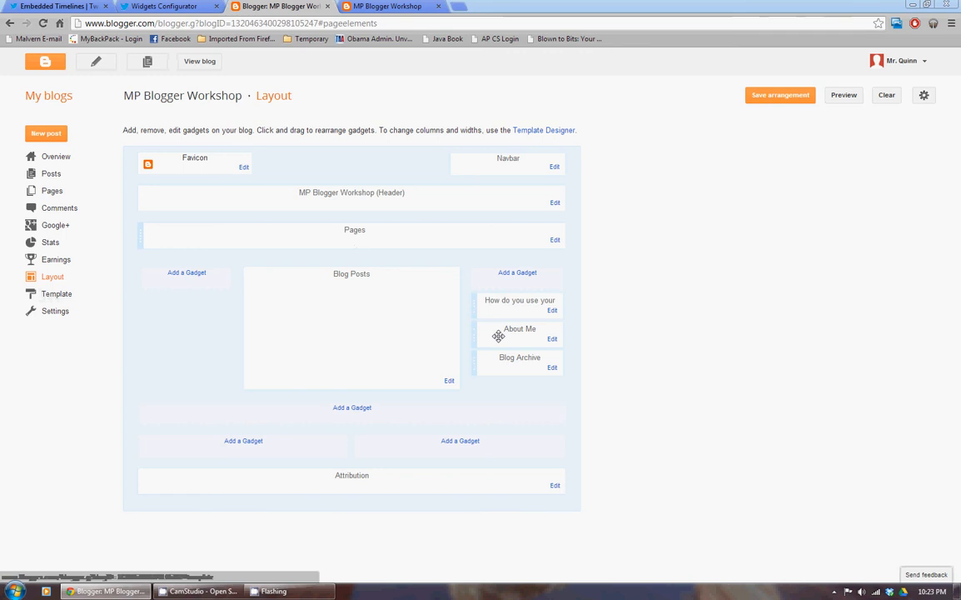
pyautogui.click(517, 272)
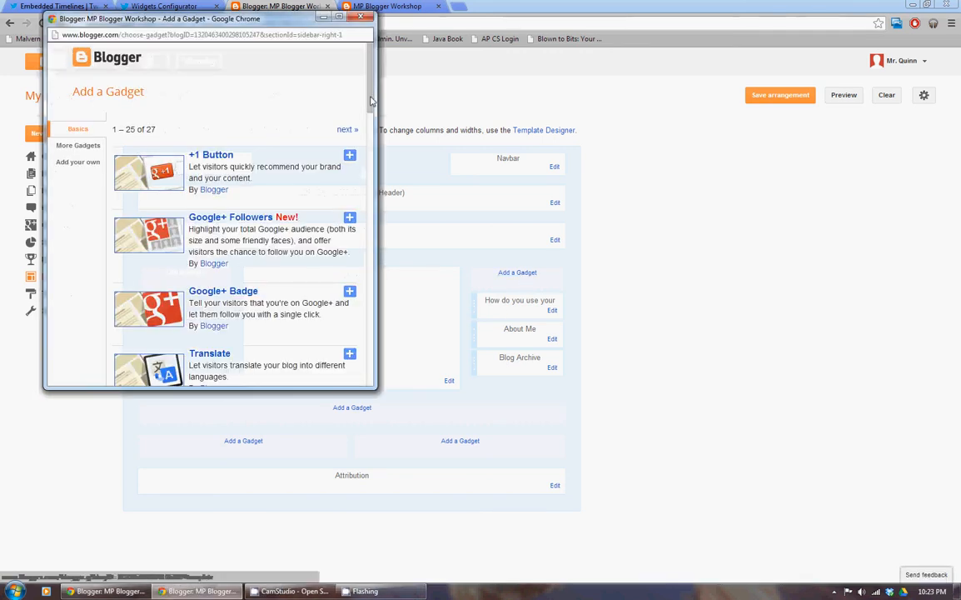
pyautogui.scroll(-3, 365, 129)
pyautogui.moveTo(364, 129); pyautogui.dragTo(358, 233)
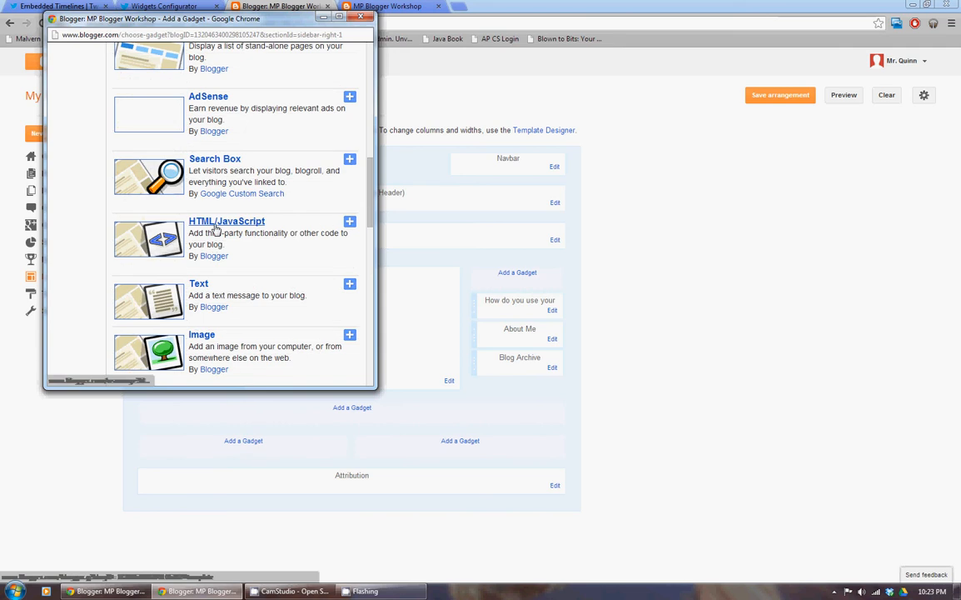
pyautogui.click(349, 221)
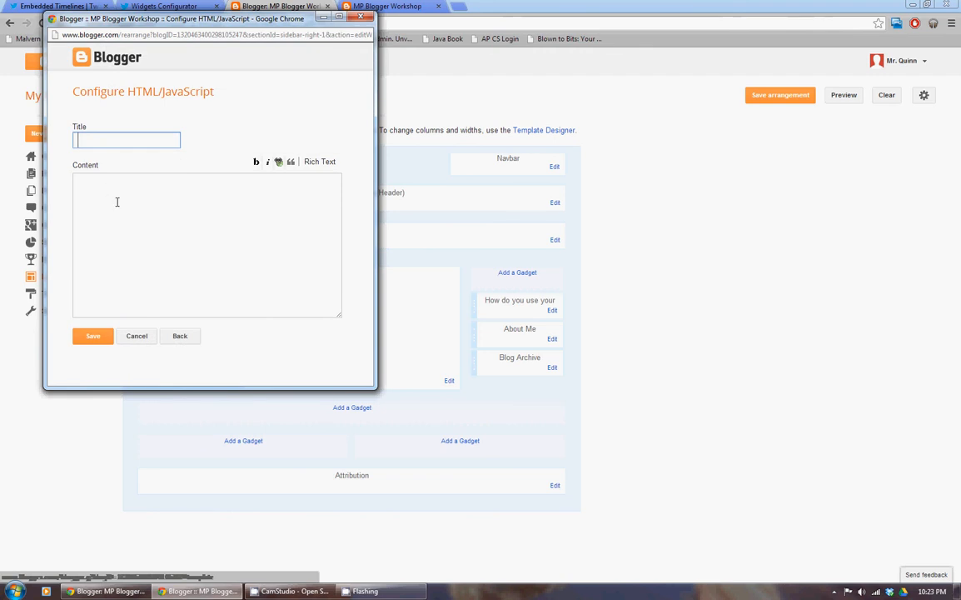
# Title the gadget "My New Widget", paste the copied Twitter embed code as its content, and save it.
pyautogui.write('My New Widget')
pyautogui.click(117, 202)
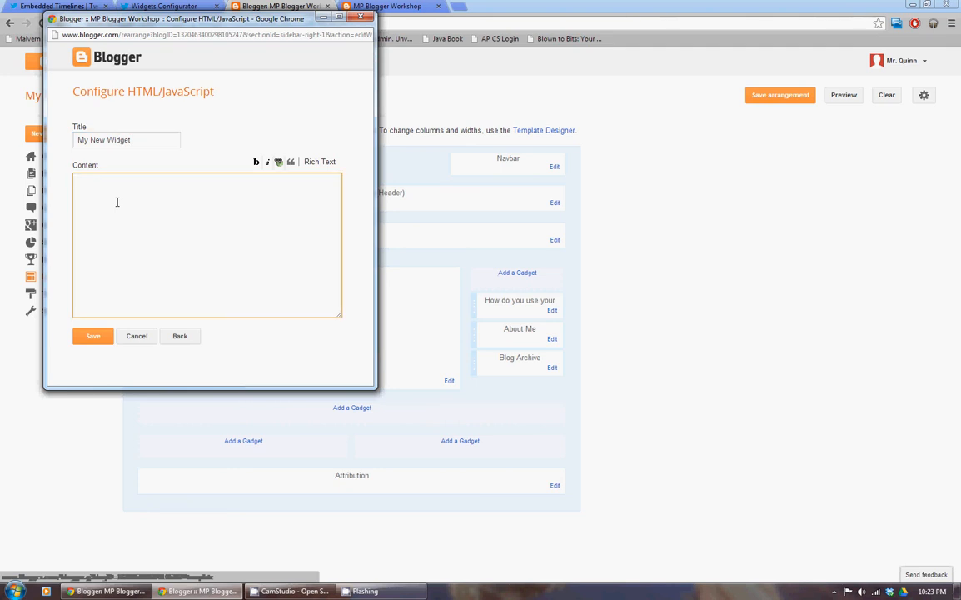
pyautogui.rightClick(119, 201)
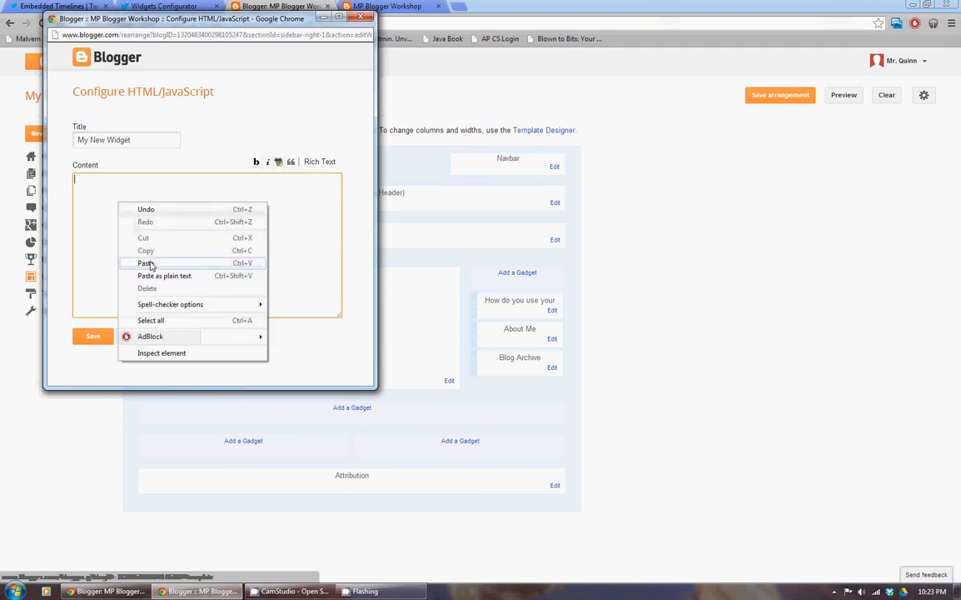
pyautogui.click(155, 261)
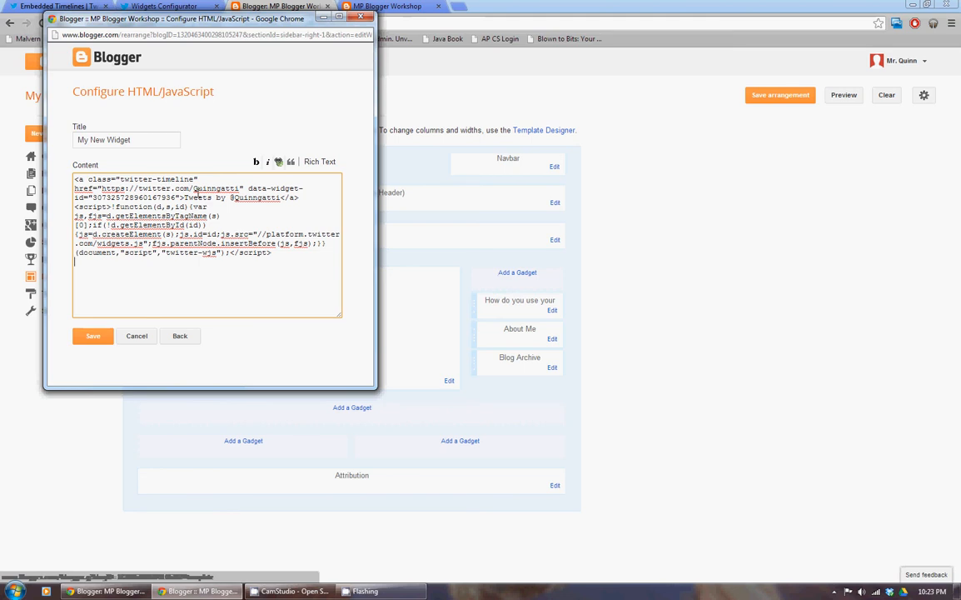
pyautogui.click(93, 335)
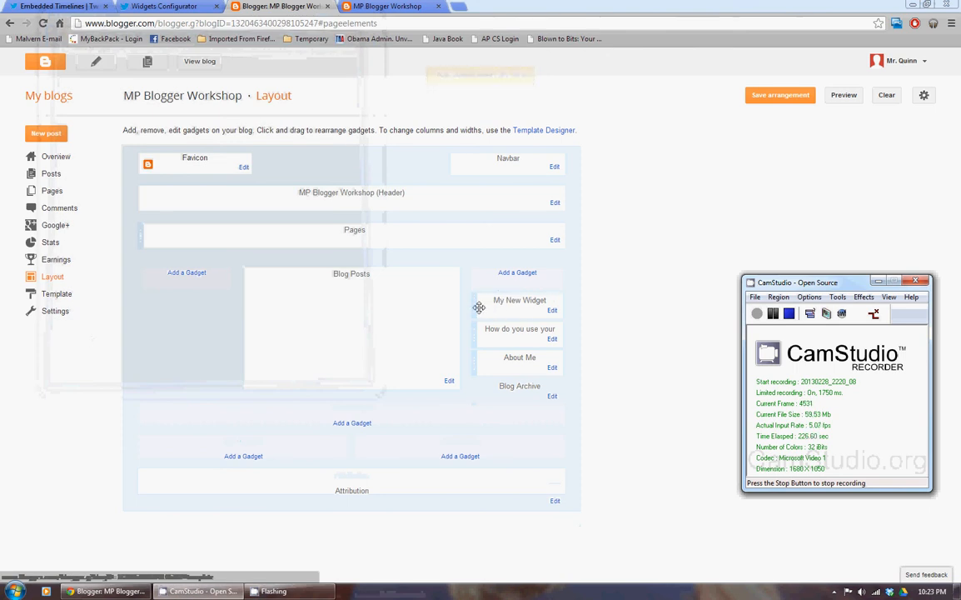
# Move the My New Widget gadget from the right sidebar to the left sidebar and save the arrangement.
pyautogui.click(476, 304)
pyautogui.moveTo(476, 304); pyautogui.dragTo(138, 287)
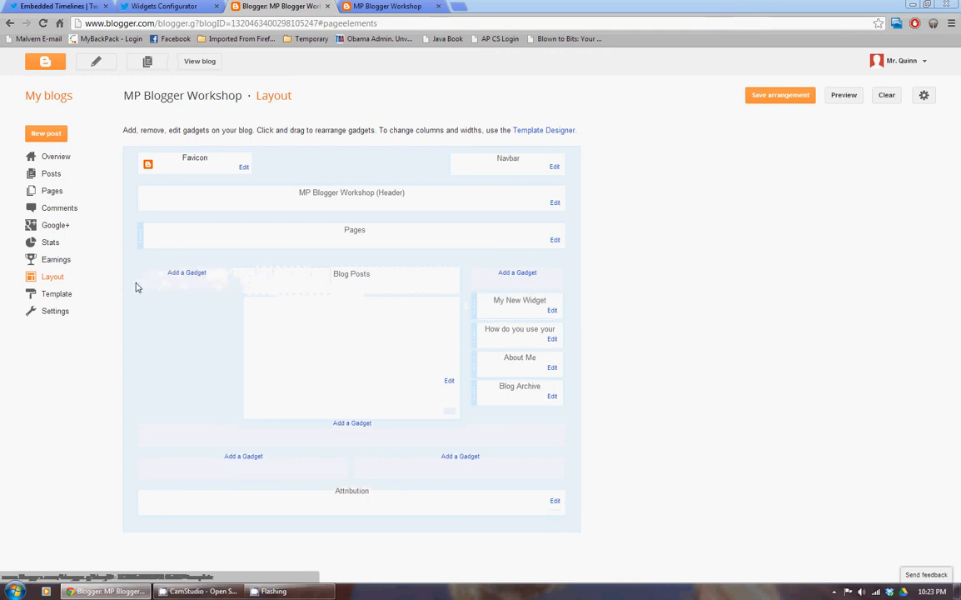
pyautogui.moveTo(476, 305); pyautogui.dragTo(138, 268)
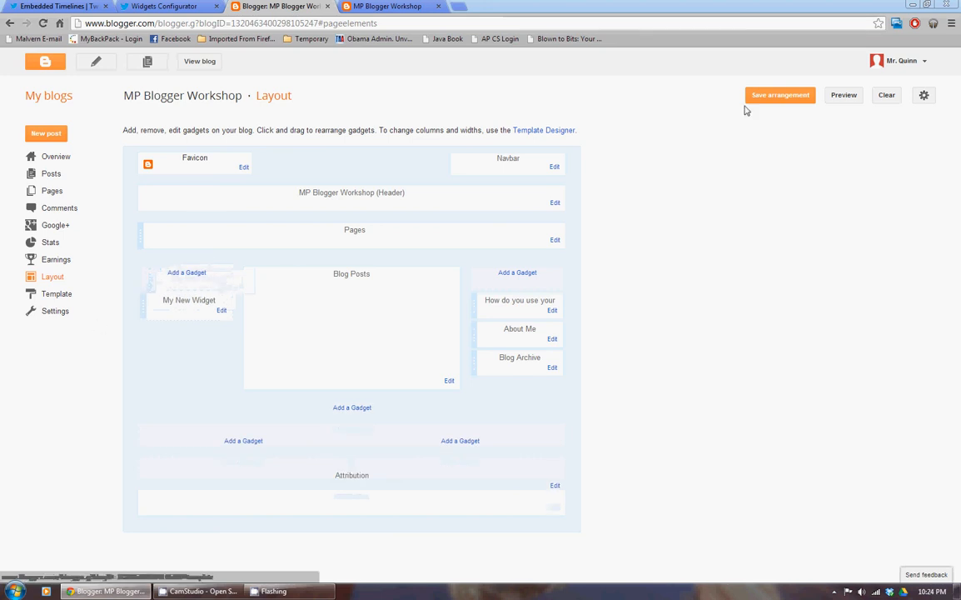
pyautogui.click(774, 96)
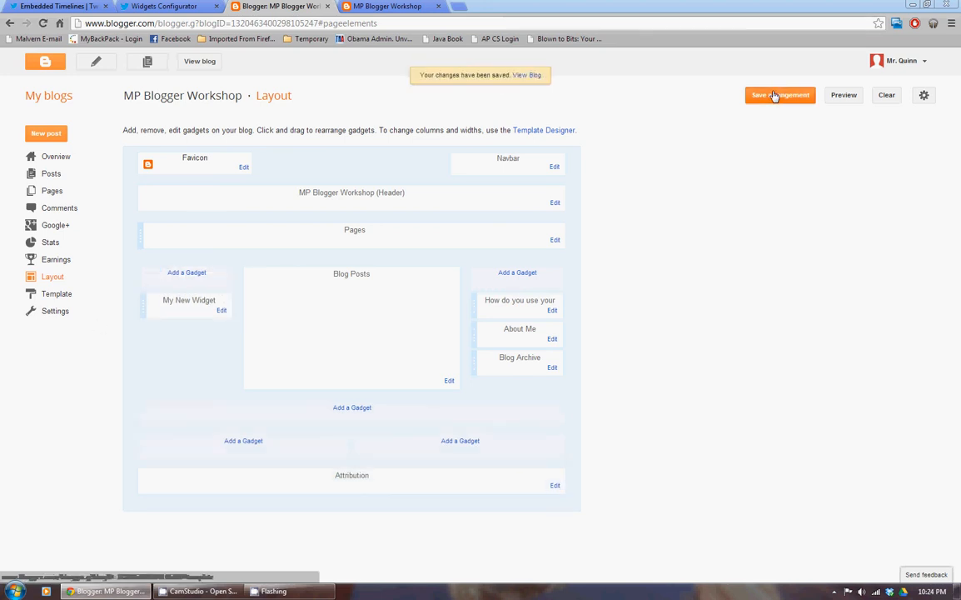
# Reload the live MP Blogger Workshop blog to check how the Twitter widget displays.
pyautogui.click(408, 6)
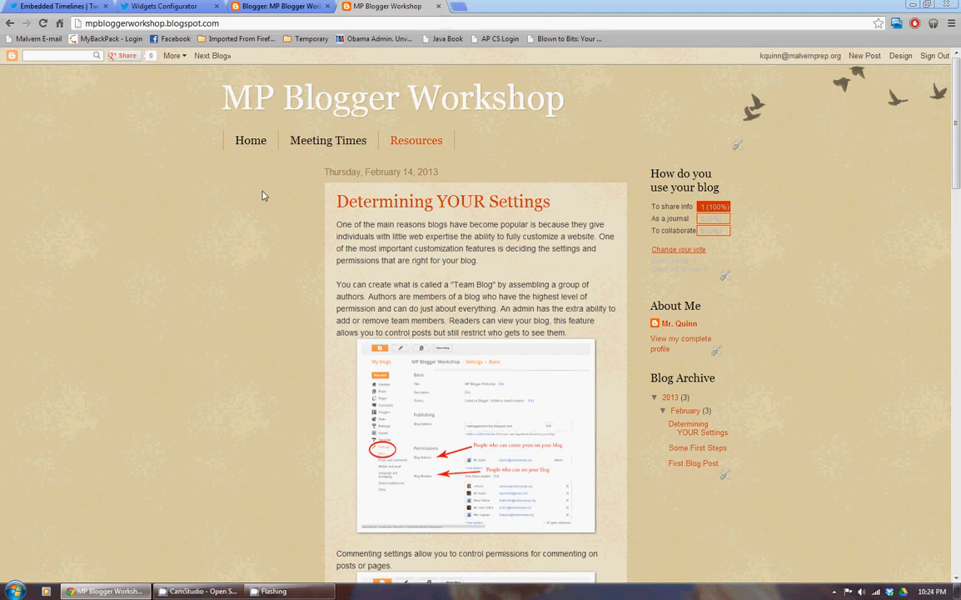
pyautogui.click(44, 23)
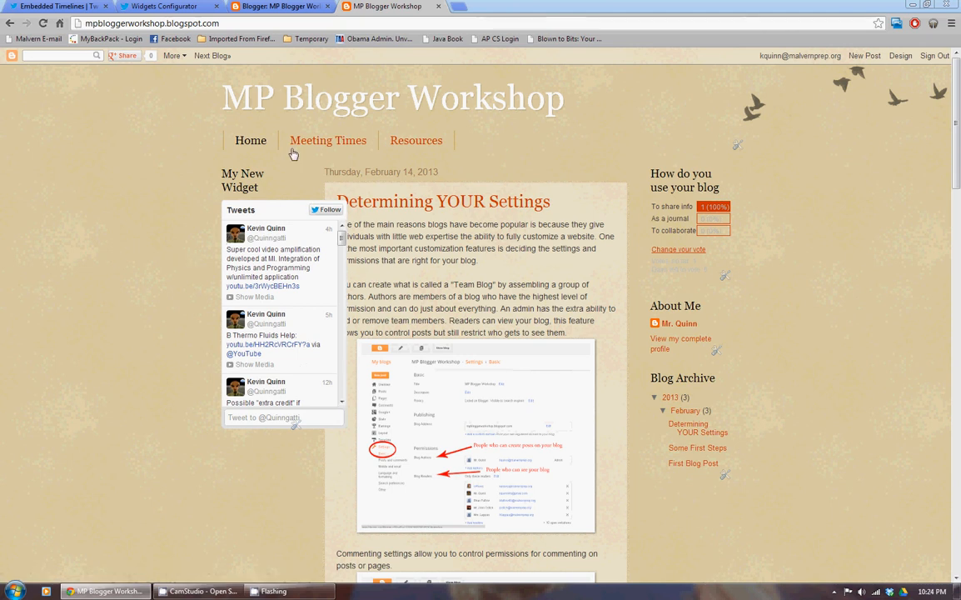
# Return to Blogger's blog management and open the width adjustment settings in the Template Designer.
pyautogui.click(284, 7)
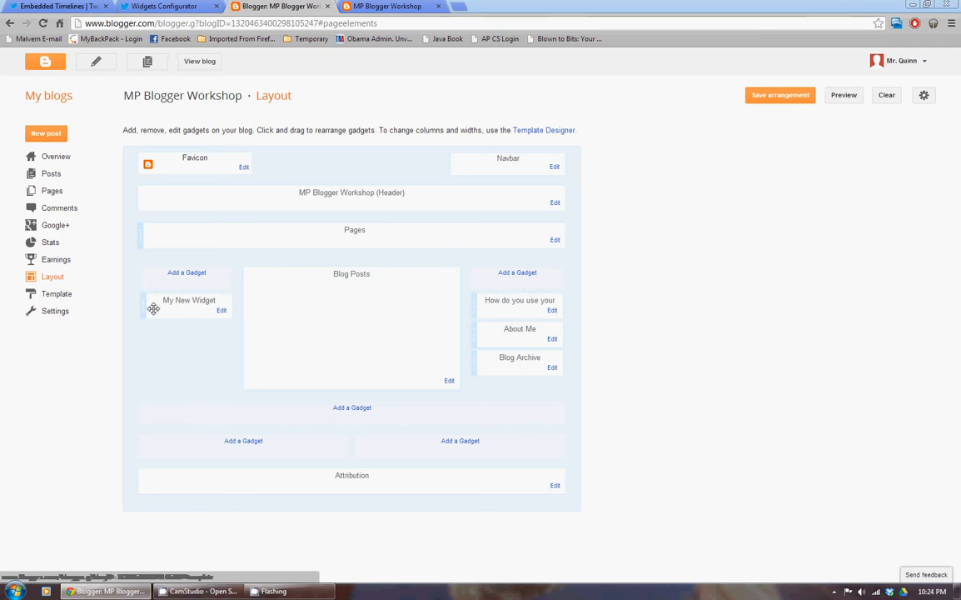
pyautogui.moveTo(147, 308)
pyautogui.mouseDown()
pyautogui.moveTo(167, 279)
pyautogui.moveTo(358, 333)
pyautogui.moveTo(551, 275)
pyautogui.moveTo(349, 407)
pyautogui.moveTo(322, 476)
pyautogui.moveTo(322, 446)
pyautogui.moveTo(141, 324)
pyautogui.moveTo(145, 298)
pyautogui.mouseUp()
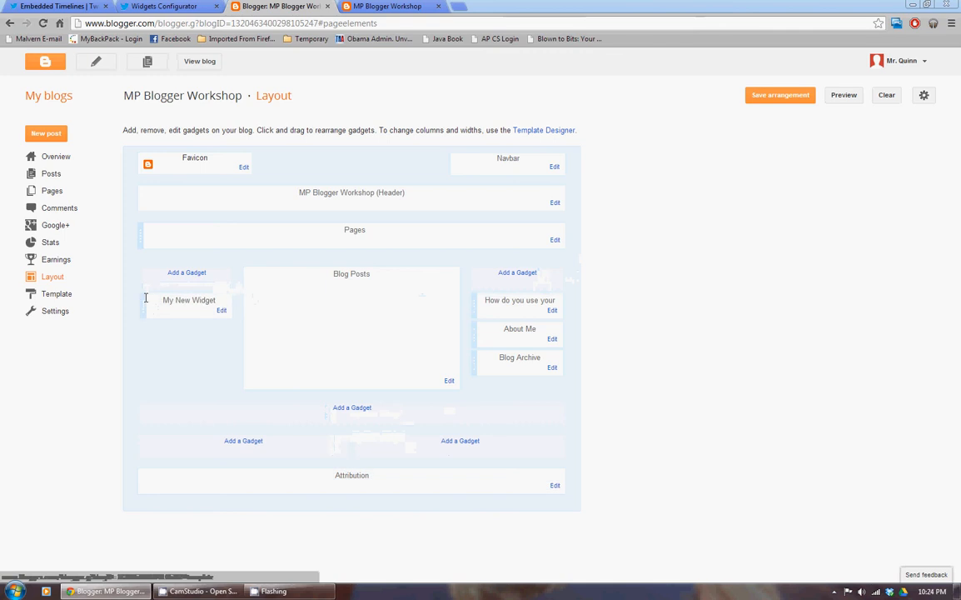
pyautogui.click(56, 296)
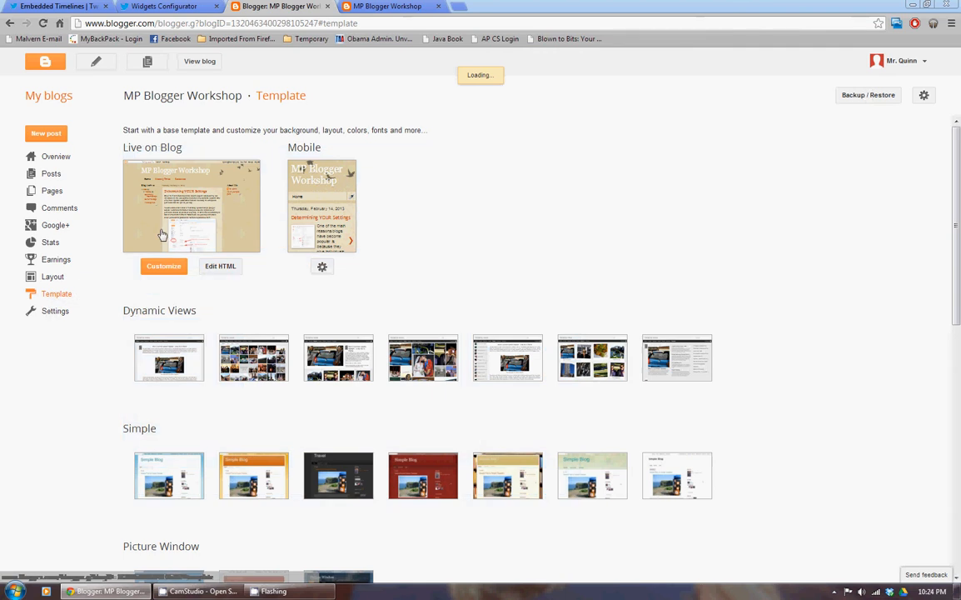
pyautogui.click(163, 265)
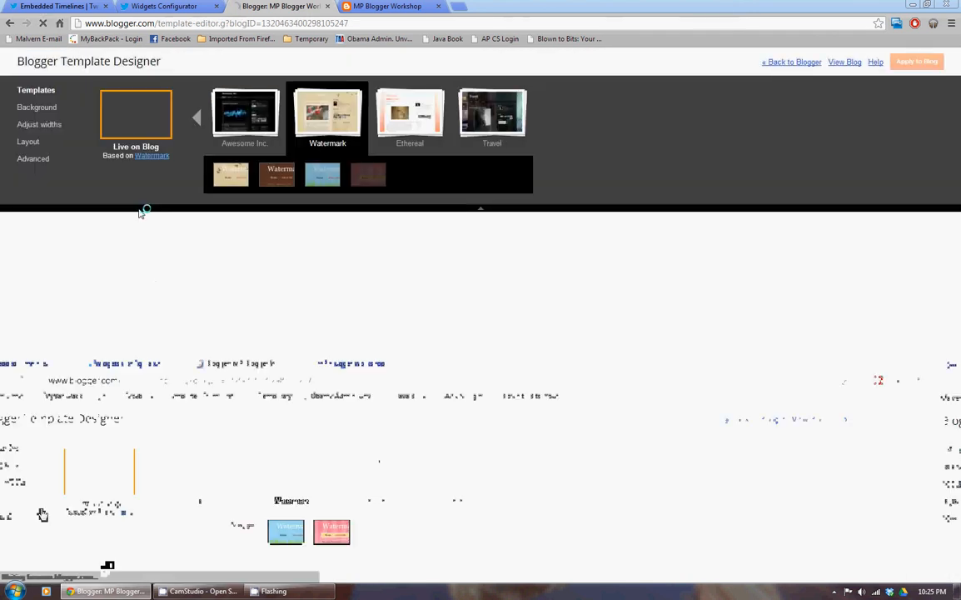
pyautogui.click(44, 147)
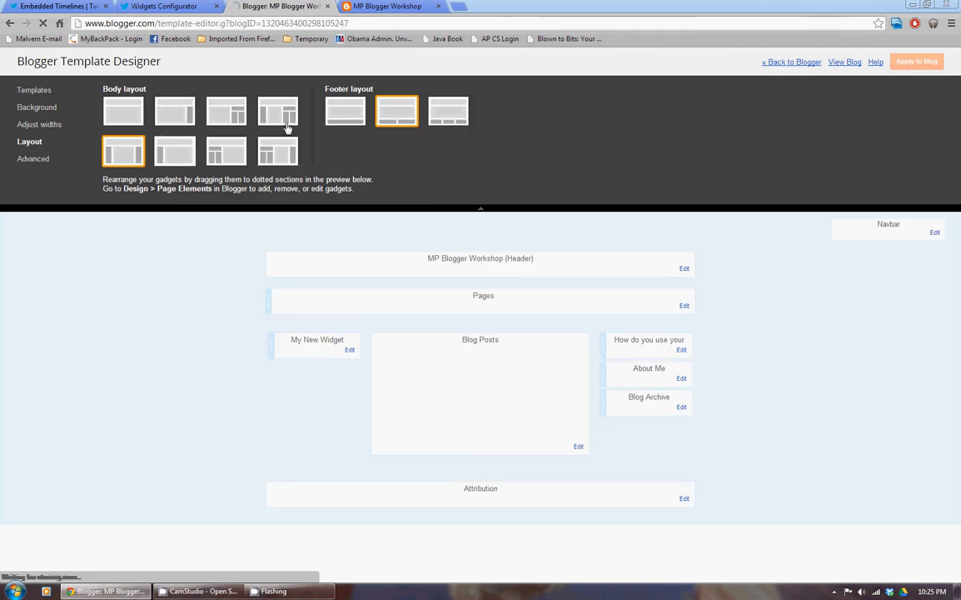
pyautogui.click(40, 128)
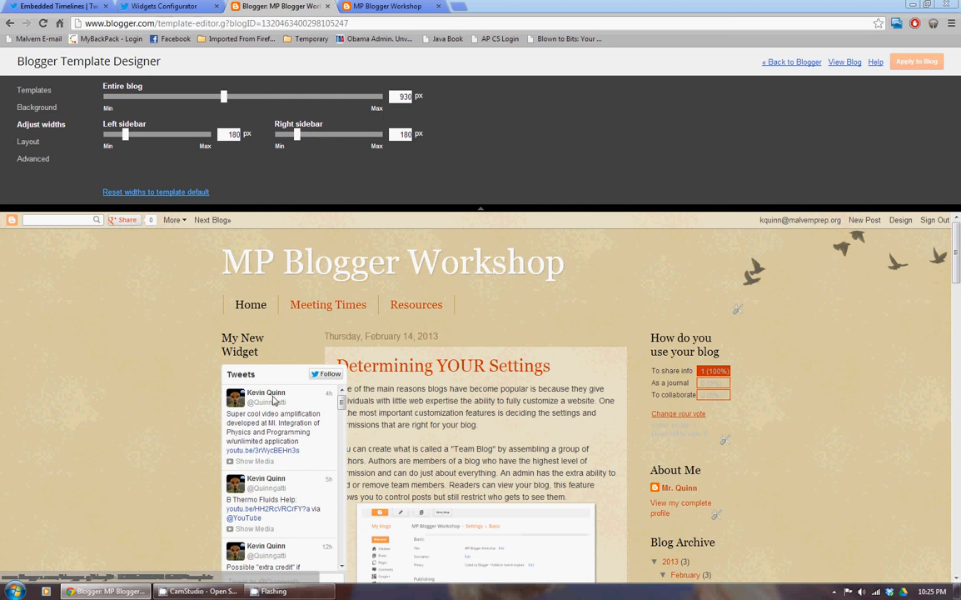
# Set the left sidebar width to 210 px and the entire blog width to 900 px.
pyautogui.doubleClick(226, 135)
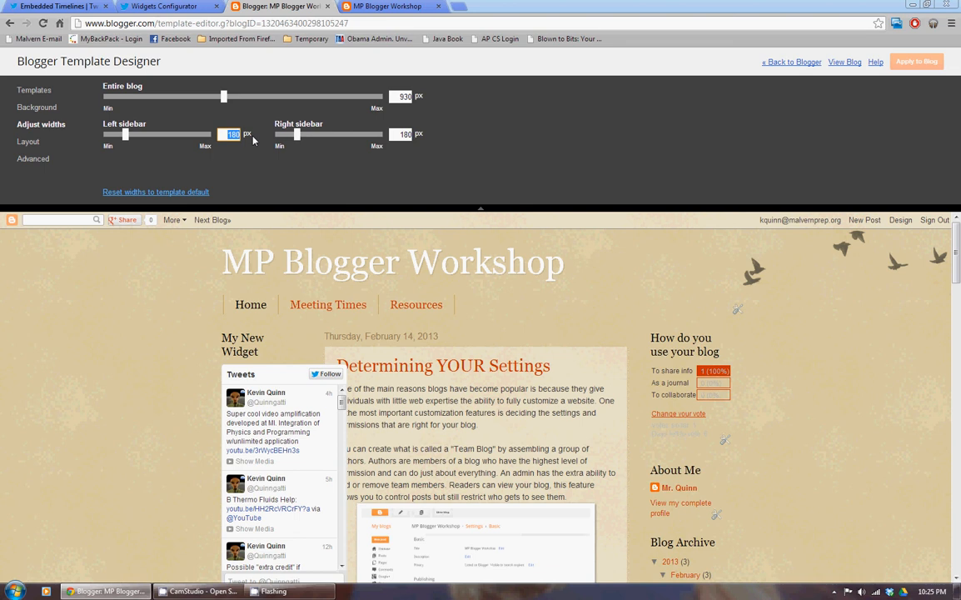
pyautogui.write('210')
pyautogui.doubleClick(400, 96)
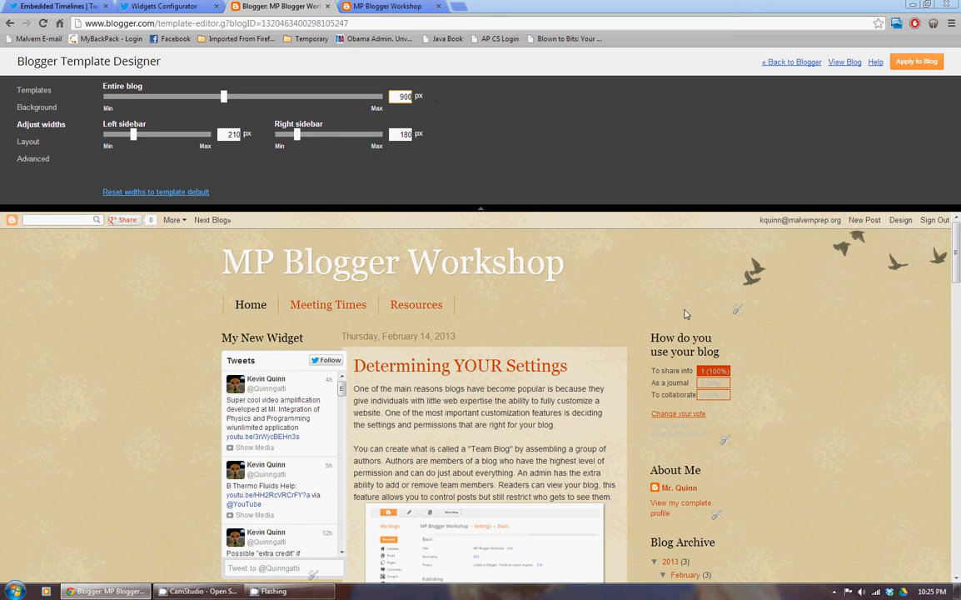
pyautogui.click(313, 175)
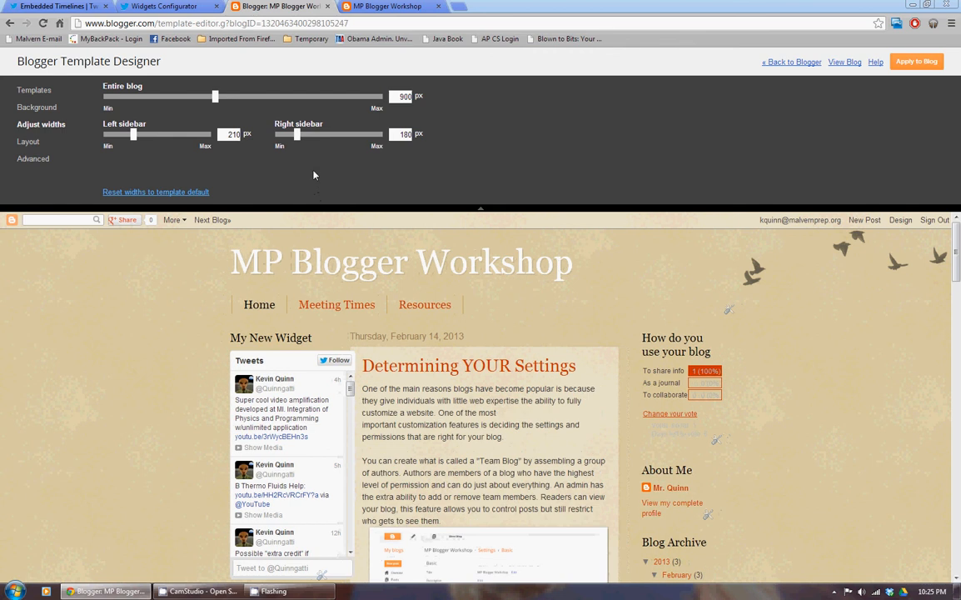
# Widen the left sidebar to 250 px and check in the preview how the widget and post images fit.
pyautogui.doubleClick(231, 135)
pyautogui.write('2')
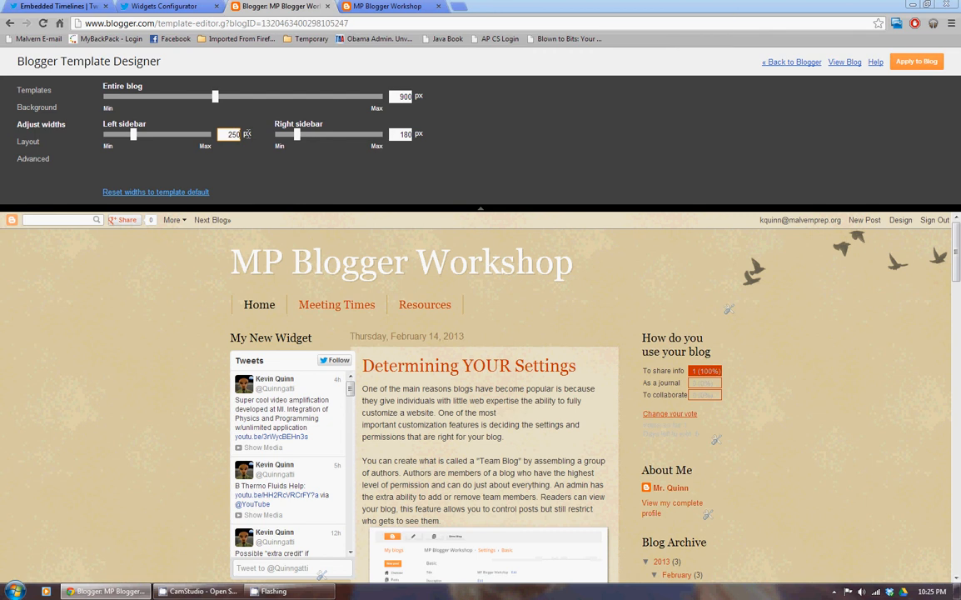
pyautogui.doubleClick(401, 96)
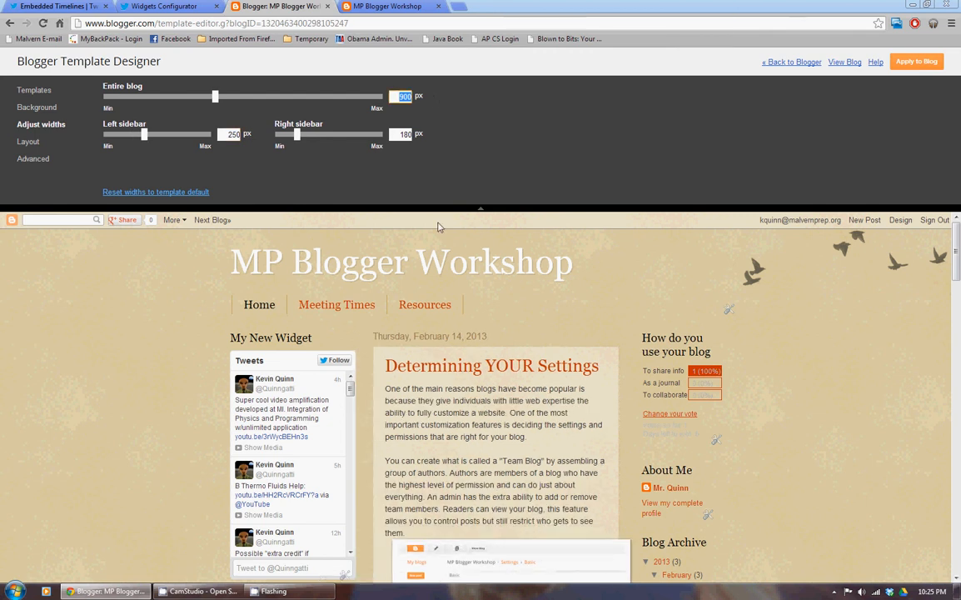
pyautogui.scroll(-3, 447, 419)
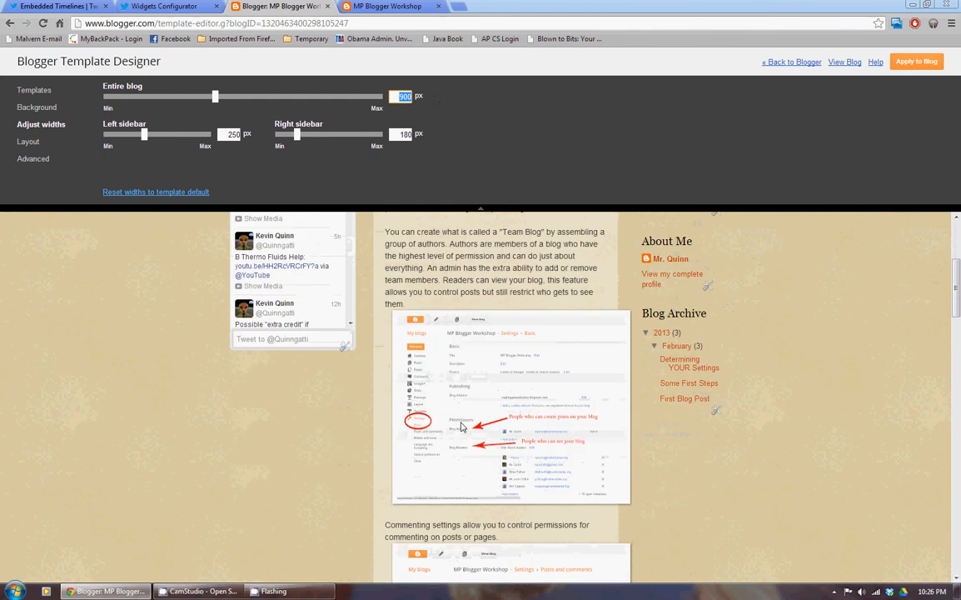
pyautogui.scroll(2, 462, 426)
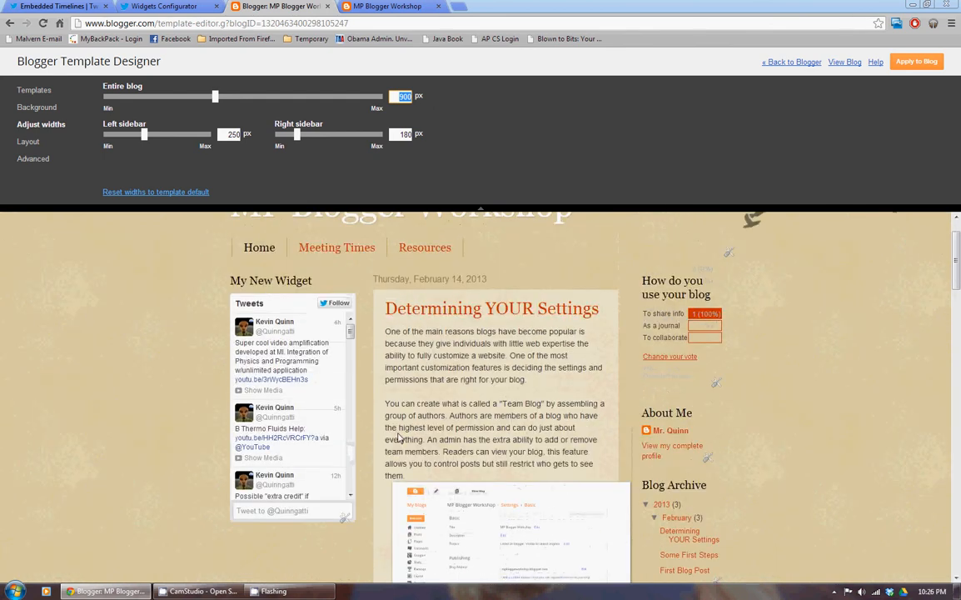
pyautogui.scroll(1, 295, 366)
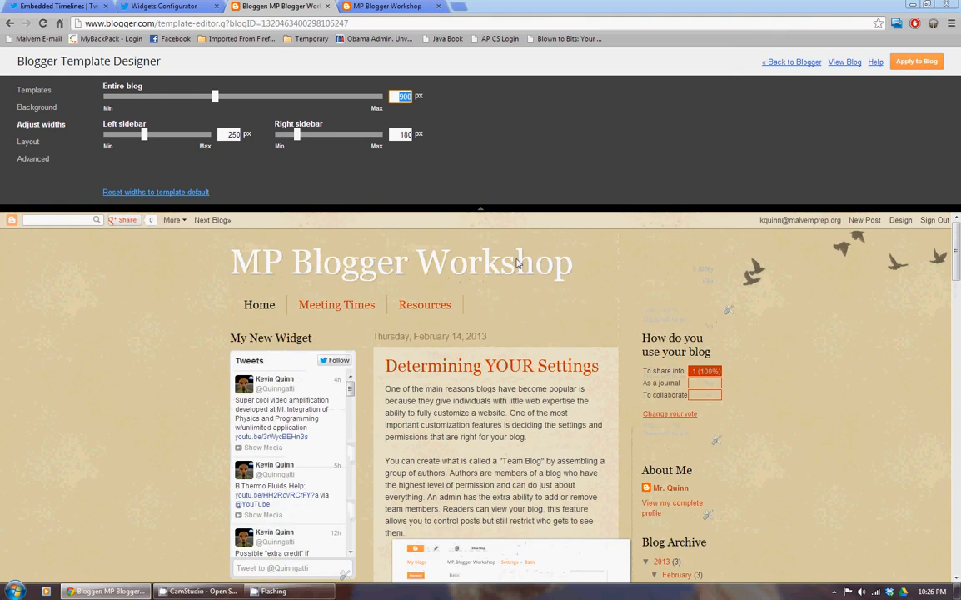
# Switch the body layout to a single right sidebar and return to the width adjustment settings.
pyautogui.click(25, 139)
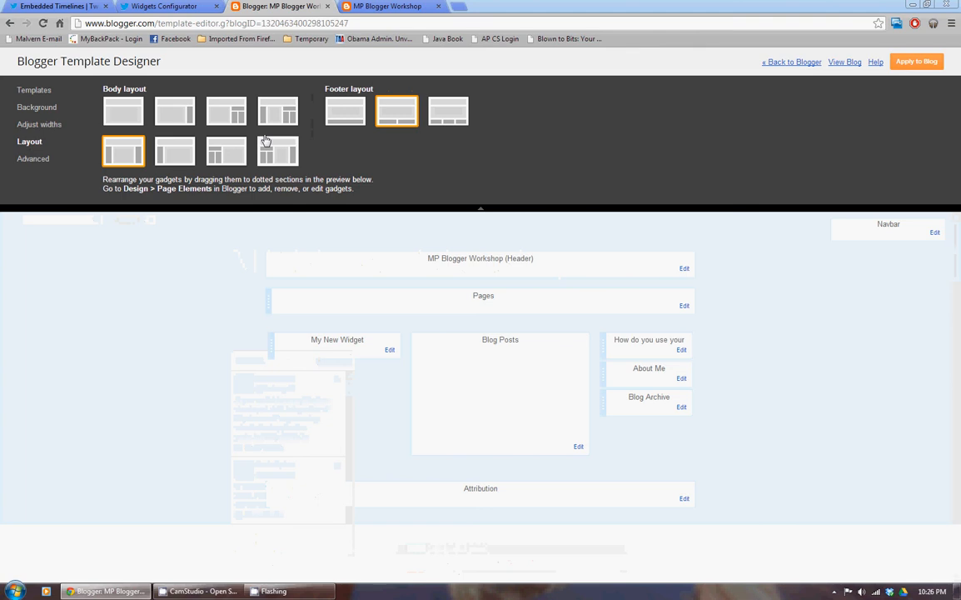
pyautogui.click(177, 120)
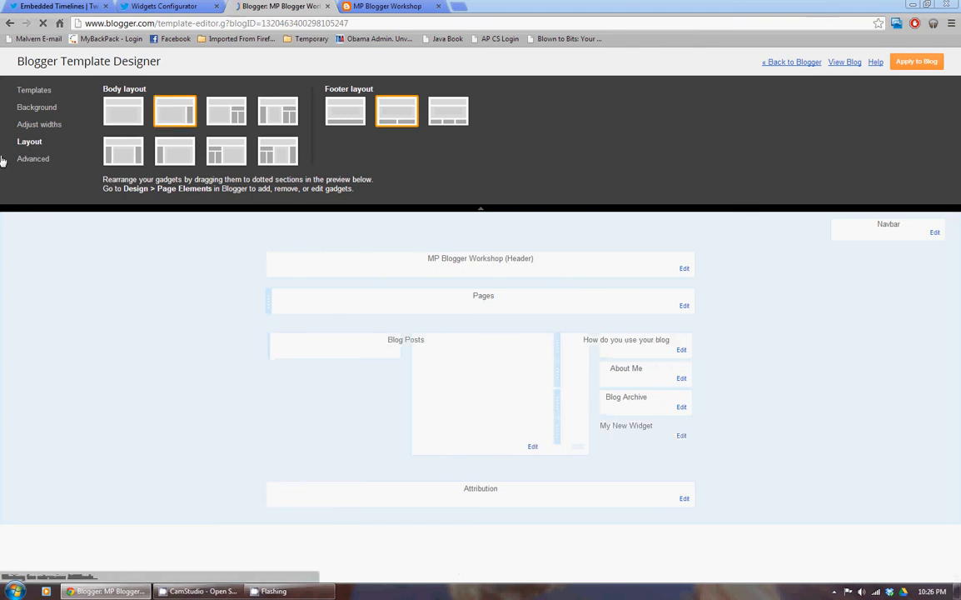
pyautogui.click(42, 125)
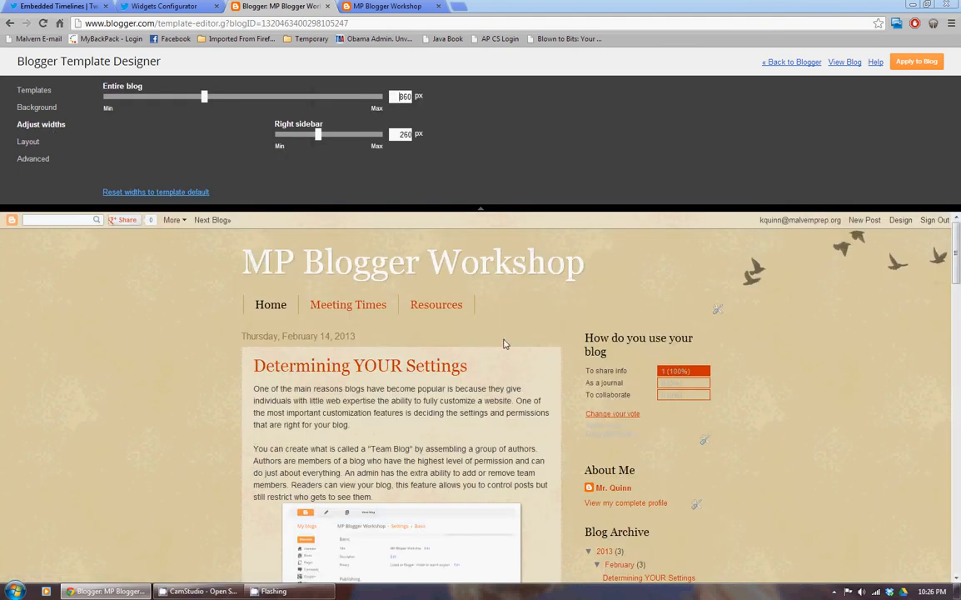
# Check the posts and the My New Widget gadget in the preview, and apply the template to the blog.
pyautogui.scroll(-4, 564, 340)
pyautogui.scroll(5, 563, 348)
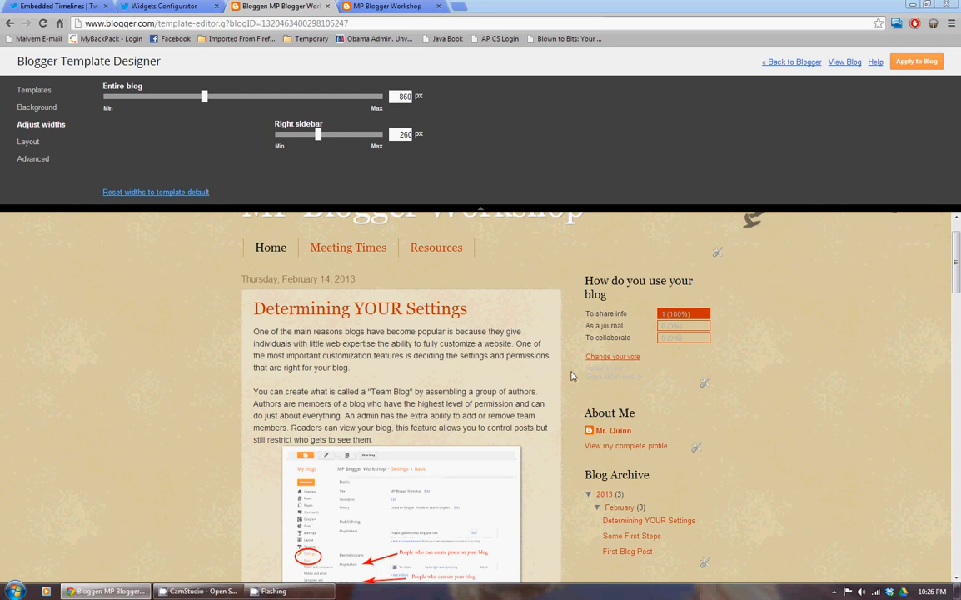
pyautogui.scroll(-4, 571, 375)
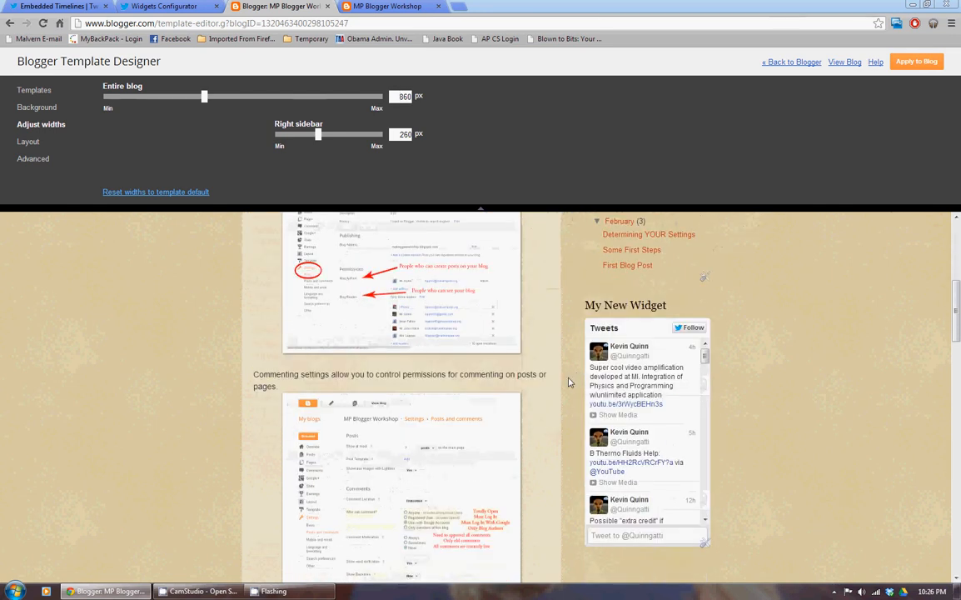
pyautogui.scroll(1, 578, 376)
pyautogui.click(916, 61)
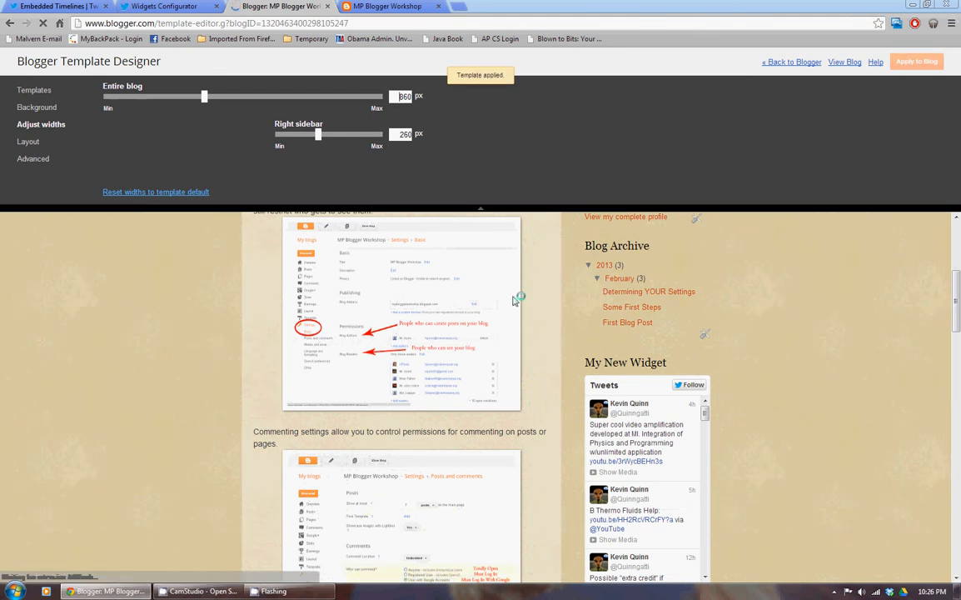
# Reload the live MP Blogger Workshop blog and check how the Twitter widget displays in the right sidebar.
pyautogui.click(385, 6)
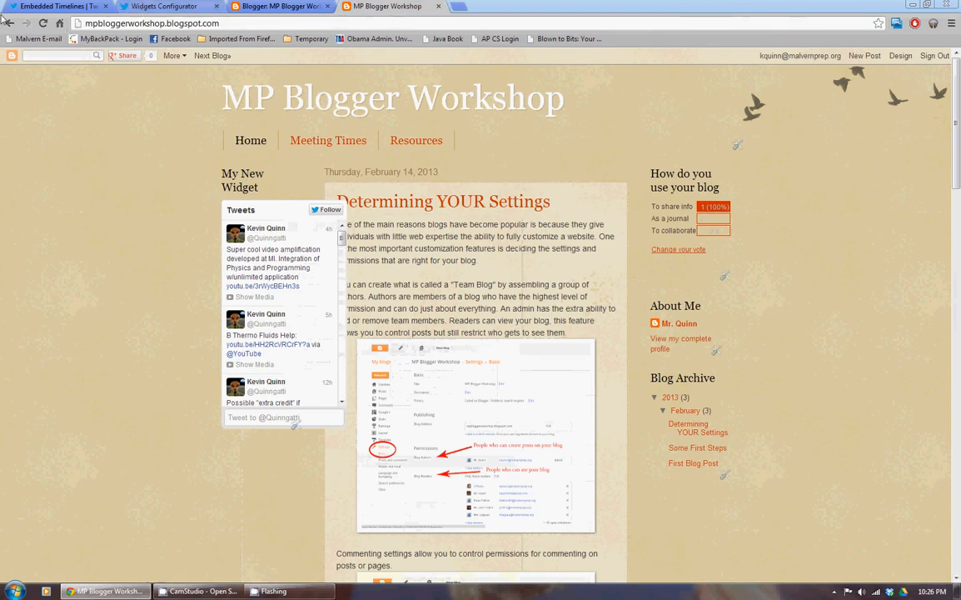
pyautogui.click(42, 22)
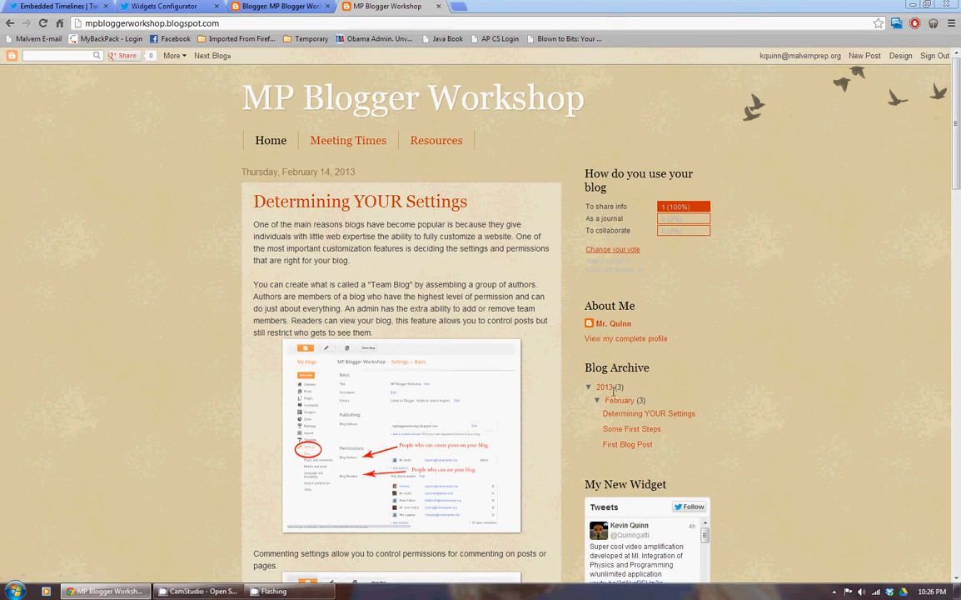
pyautogui.scroll(-2, 636, 350)
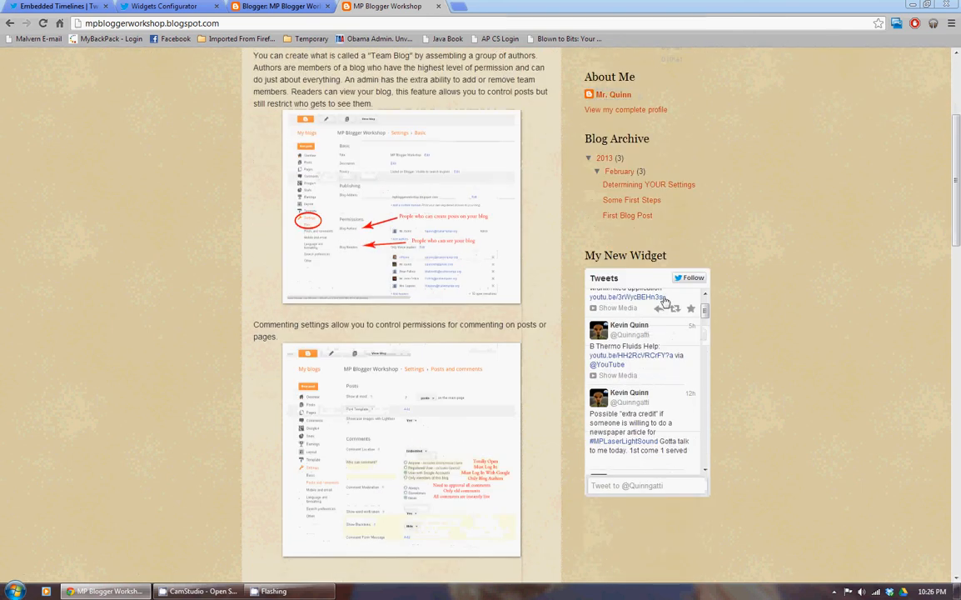
pyautogui.scroll(2, 623, 491)
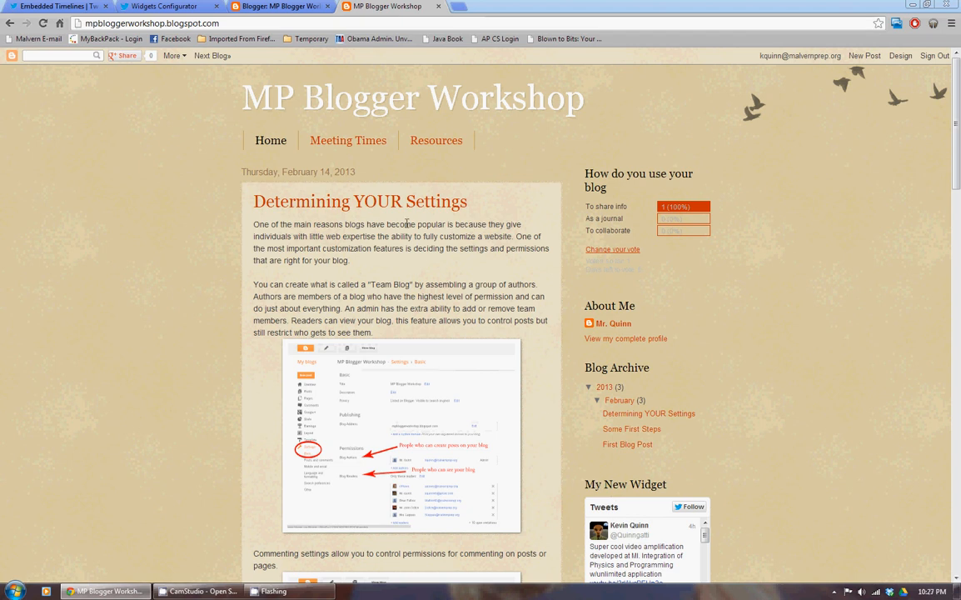
# Open the blog's Resources page to view its list of widget websites.
pyautogui.click(416, 141)
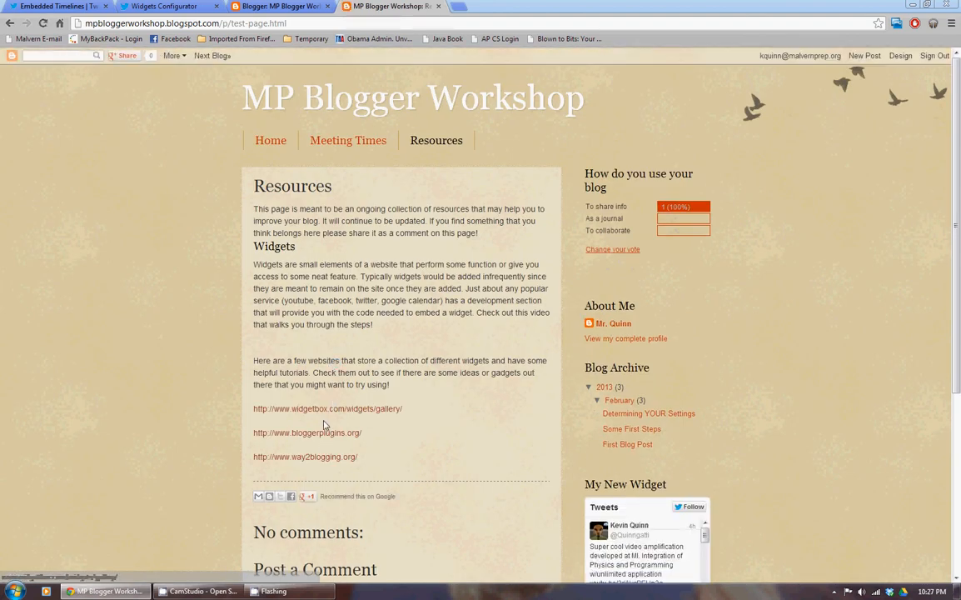
pyautogui.click(221, 592)
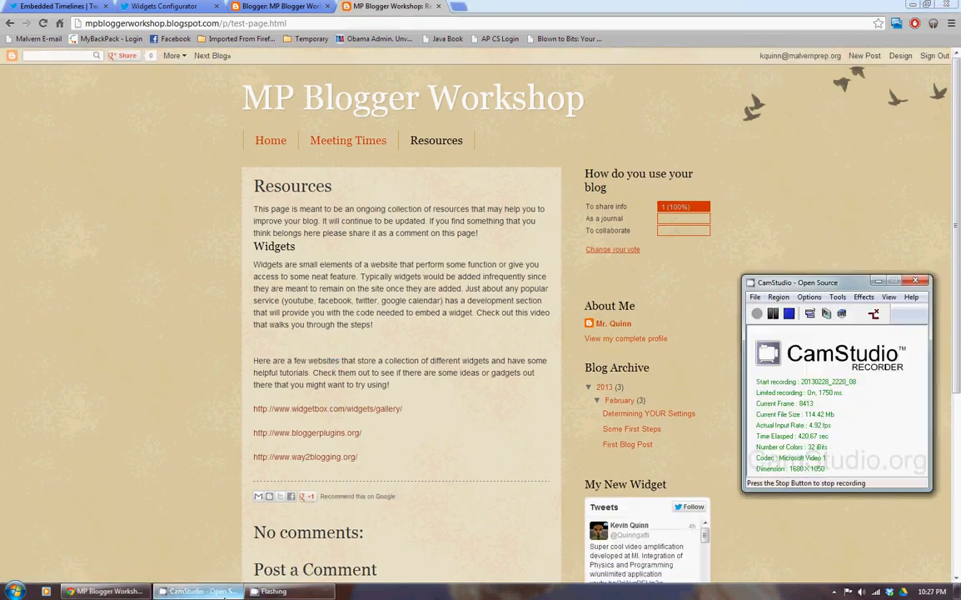